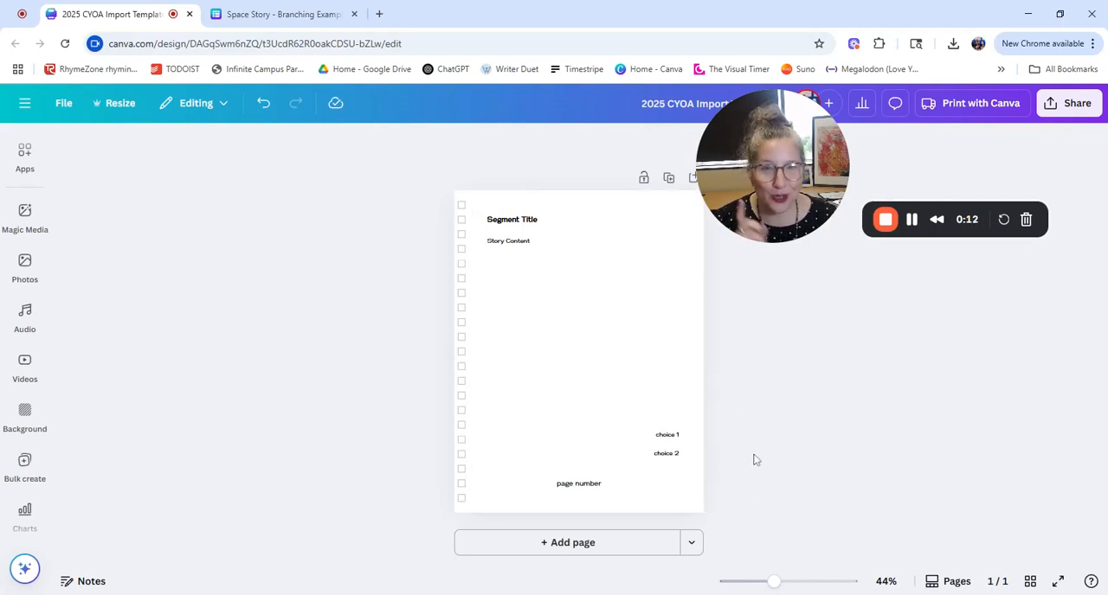
Step: Examine the template page's title and story placeholders and the columns and rows of the Space Story branching sheet
{"action": "left_click", "coordinate": [606, 385]}
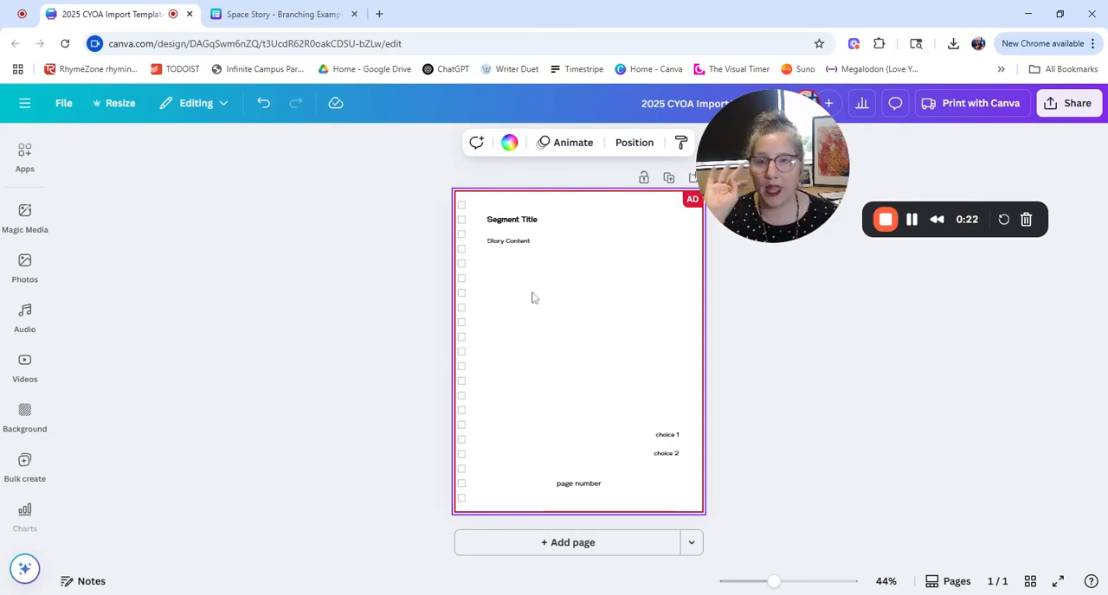
{"action": "left_click", "coordinate": [511, 222]}
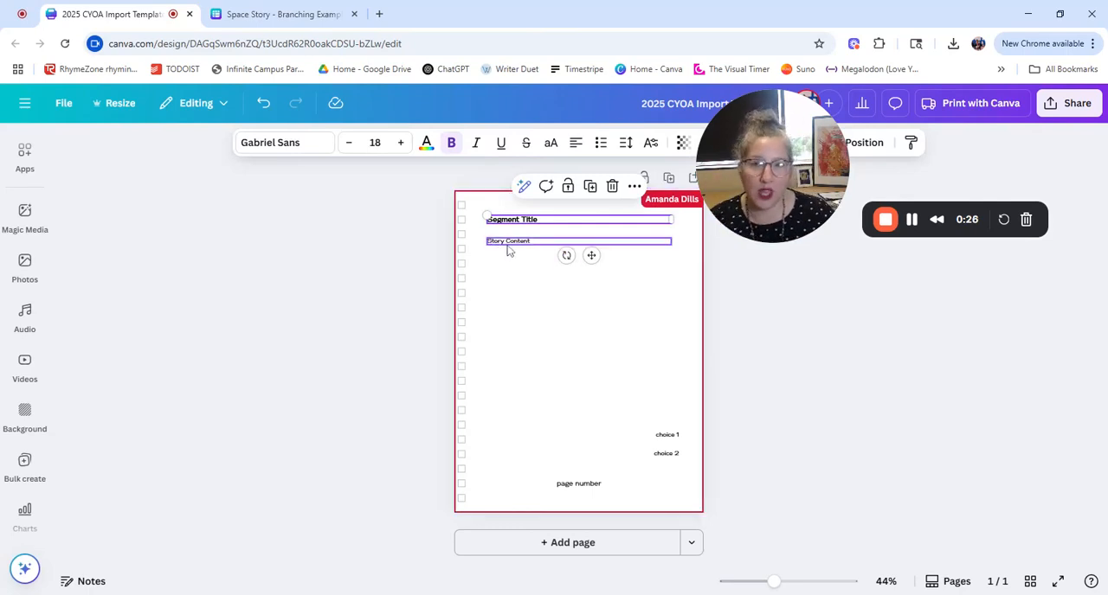
{"action": "left_click", "coordinate": [507, 250]}
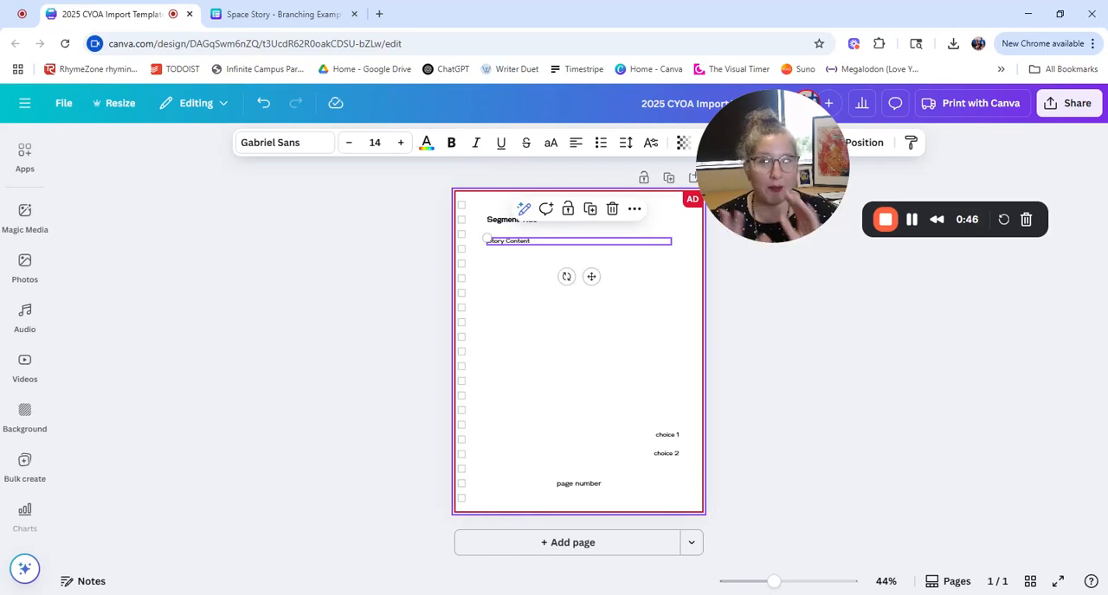
{"action": "left_click", "coordinate": [298, 14]}
{"action": "scroll", "coordinate": [185, 272], "scroll_direction": "down", "scroll_amount": 5}
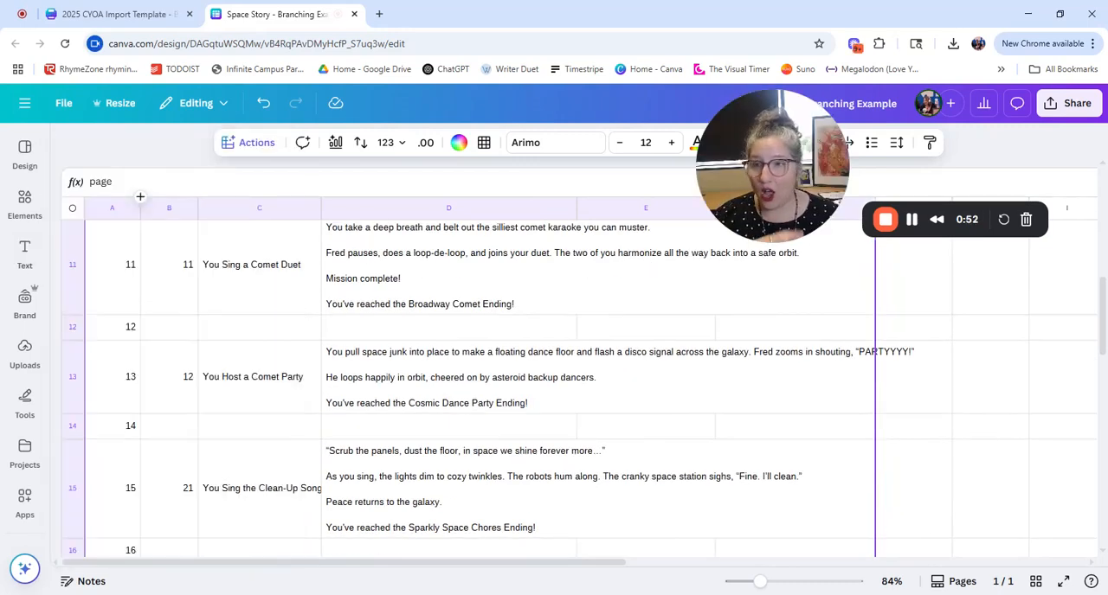
{"action": "scroll", "coordinate": [549, 383], "scroll_direction": "down", "scroll_amount": 3}
{"action": "scroll", "coordinate": [548, 393], "scroll_direction": "up", "scroll_amount": 10}
{"action": "scroll", "coordinate": [554, 394], "scroll_direction": "up", "scroll_amount": 2}
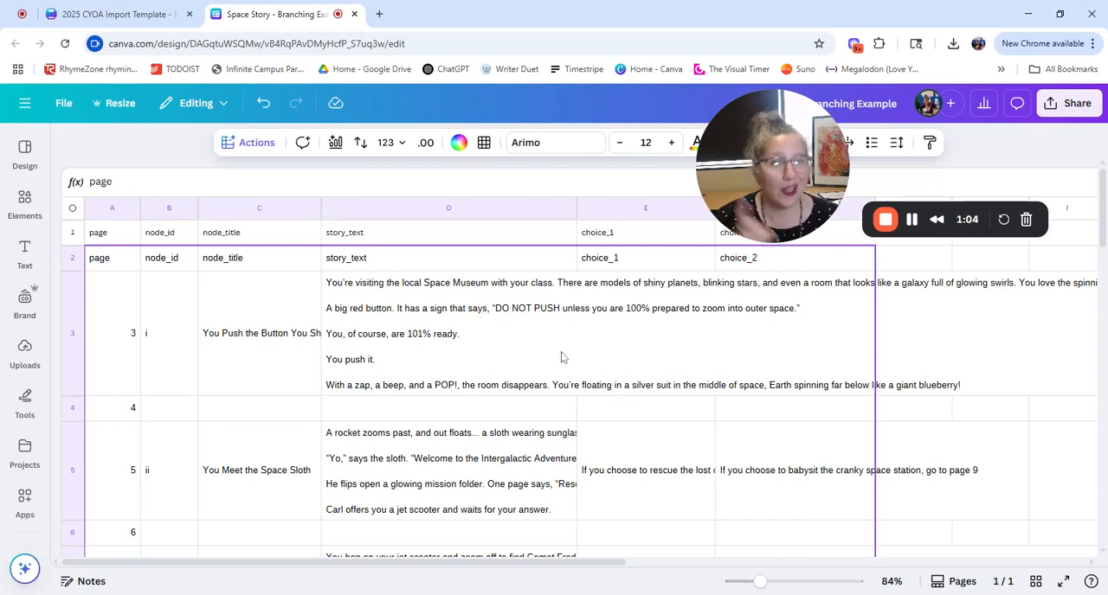
Step: Return to the 2025 CYOA Import Template design, search the apps for "bulk create" and open the Bulk create app
{"action": "key", "text": "ctrl+shift+Tab"}
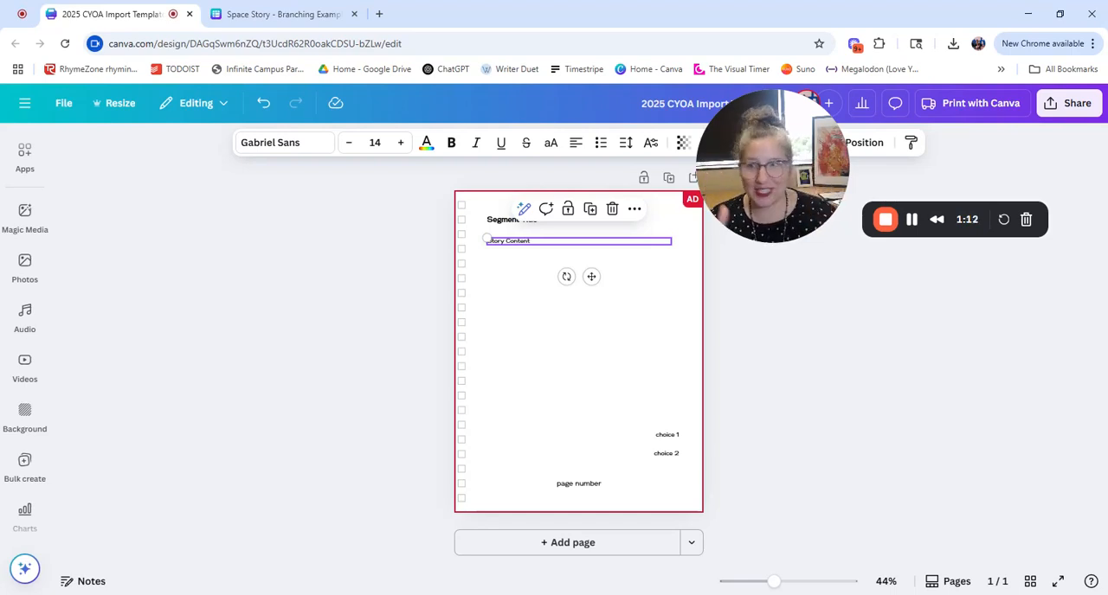
{"action": "scroll", "coordinate": [26, 346], "scroll_direction": "down", "scroll_amount": 5}
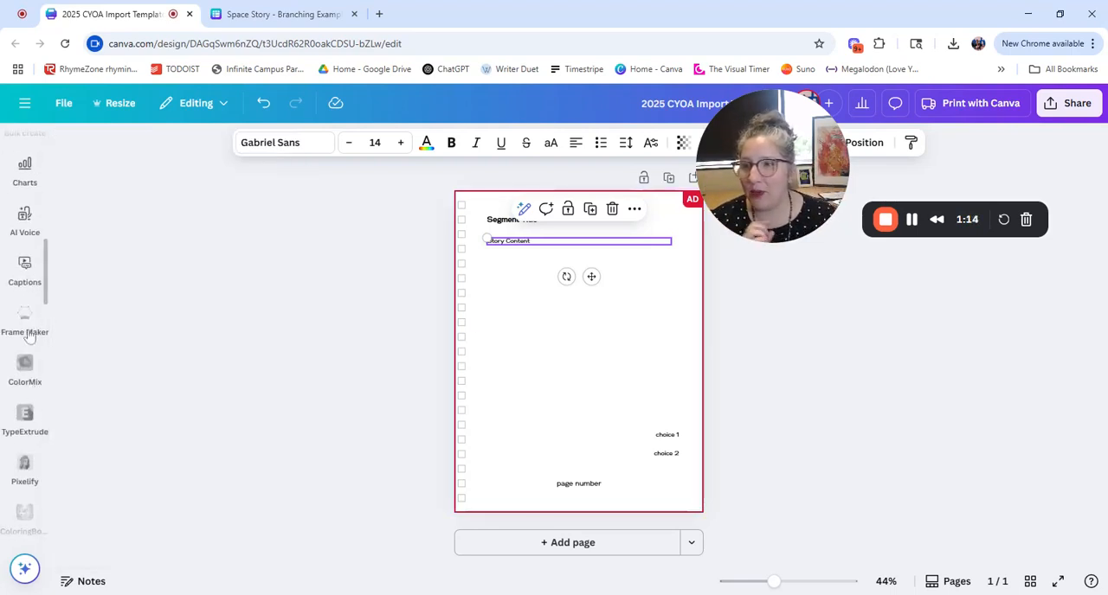
{"action": "scroll", "coordinate": [26, 303], "scroll_direction": "up", "scroll_amount": 5}
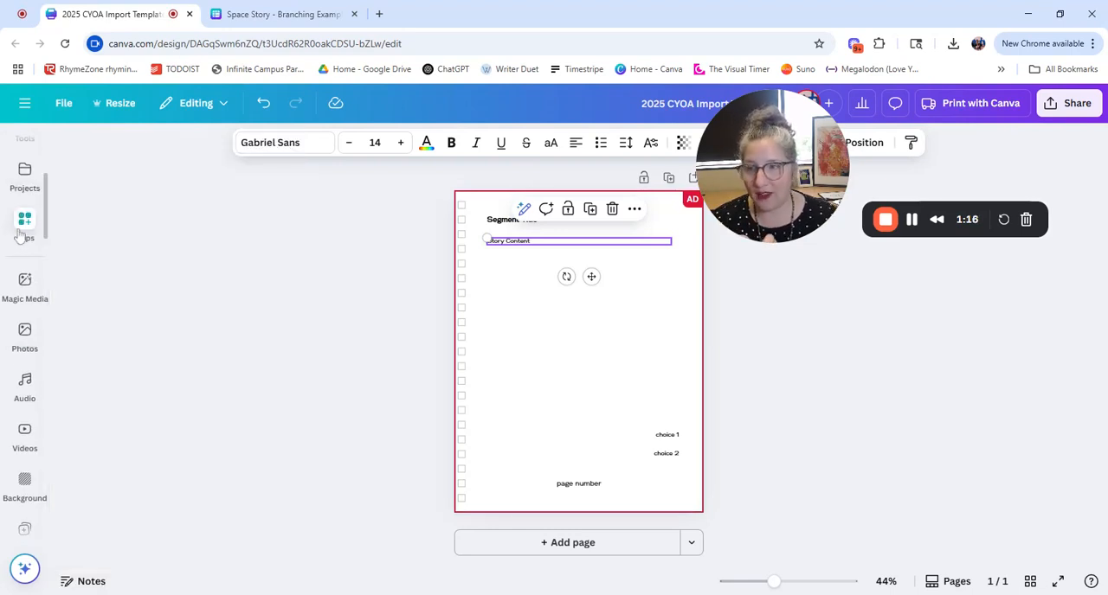
{"action": "scroll", "coordinate": [21, 329], "scroll_direction": "down", "scroll_amount": 3}
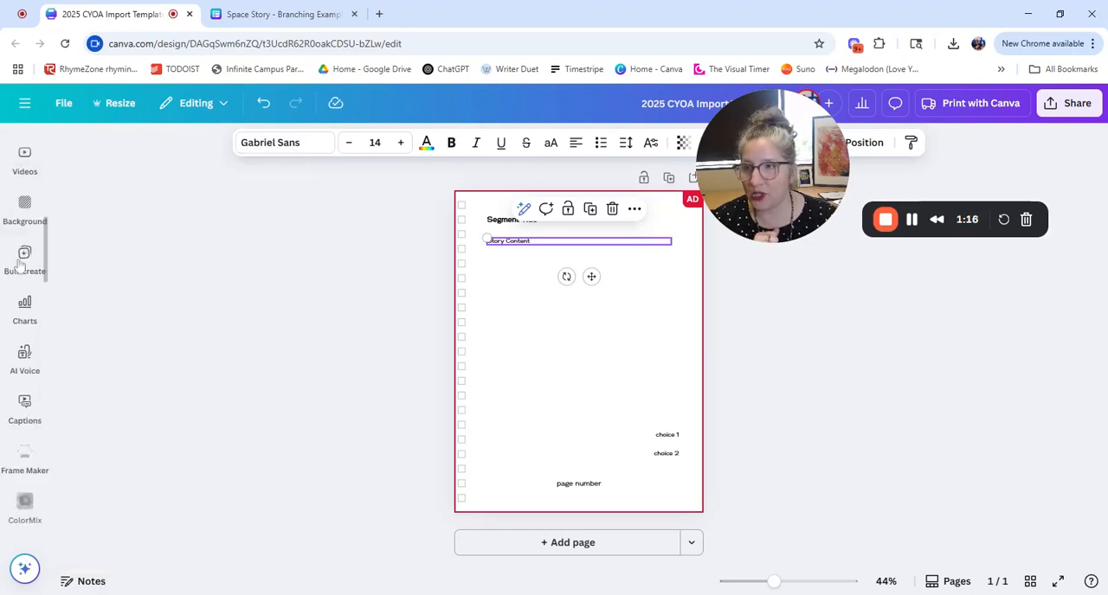
{"action": "scroll", "coordinate": [24, 400], "scroll_direction": "up", "scroll_amount": 3}
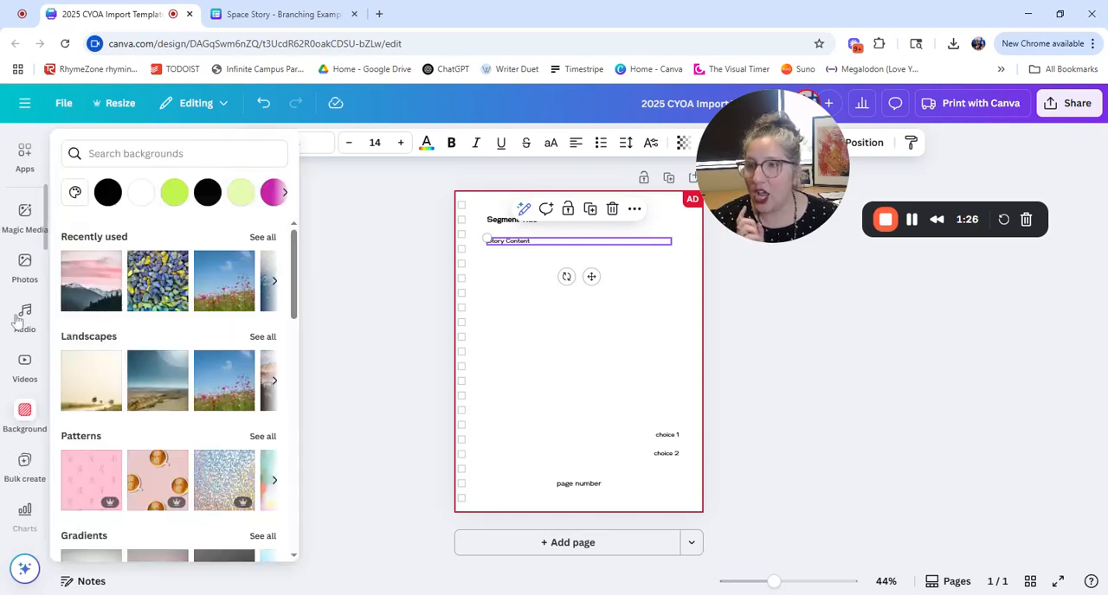
{"action": "left_click", "coordinate": [24, 163]}
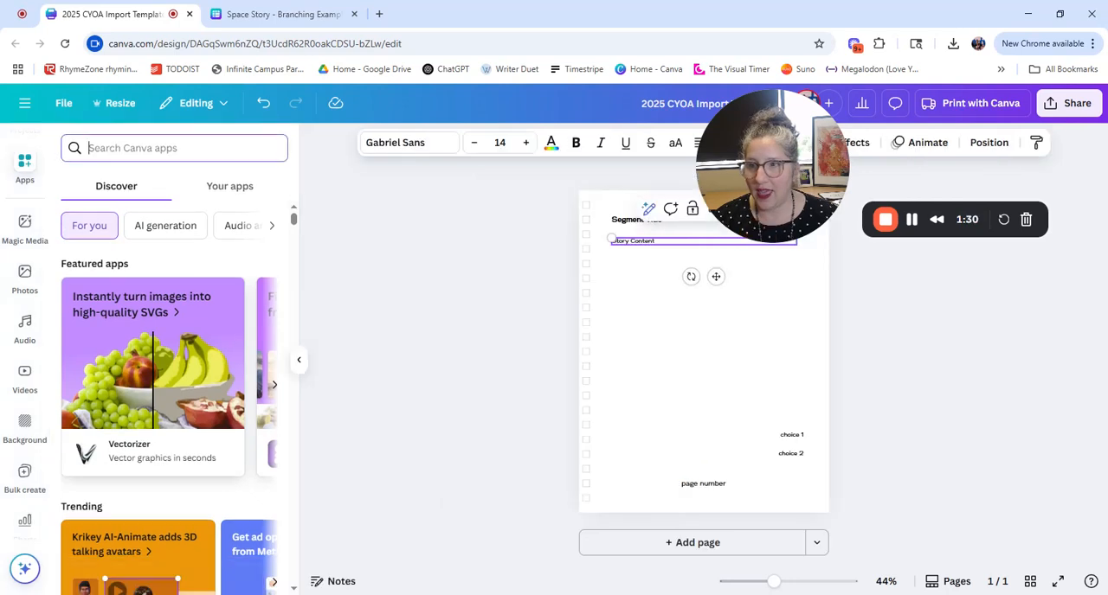
{"action": "type", "text": "bulk cr"}
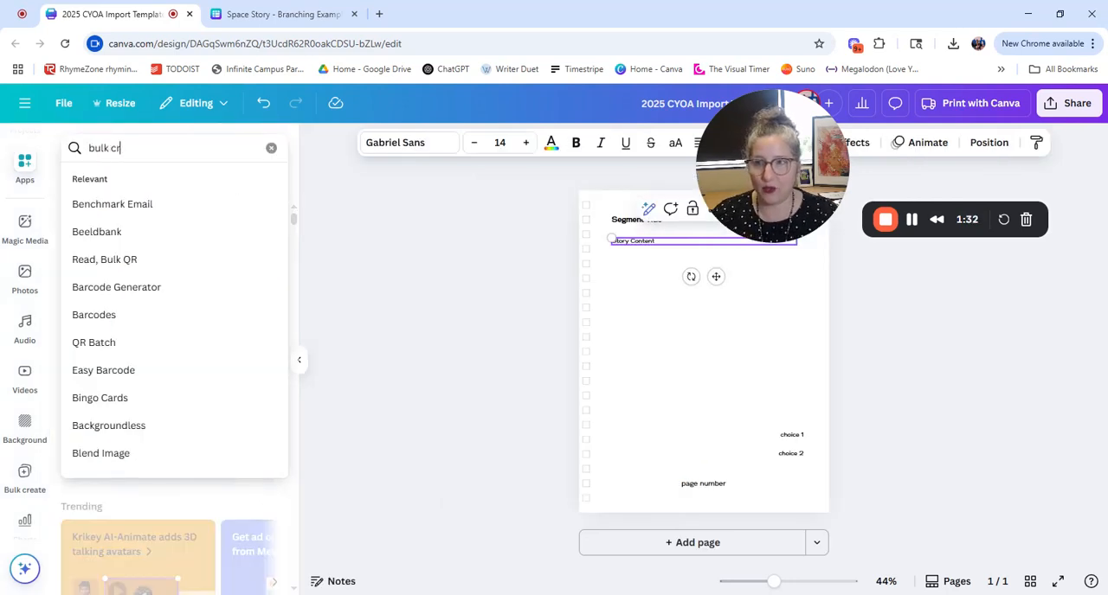
{"action": "type", "text": "eate"}
{"action": "key", "text": "Return"}
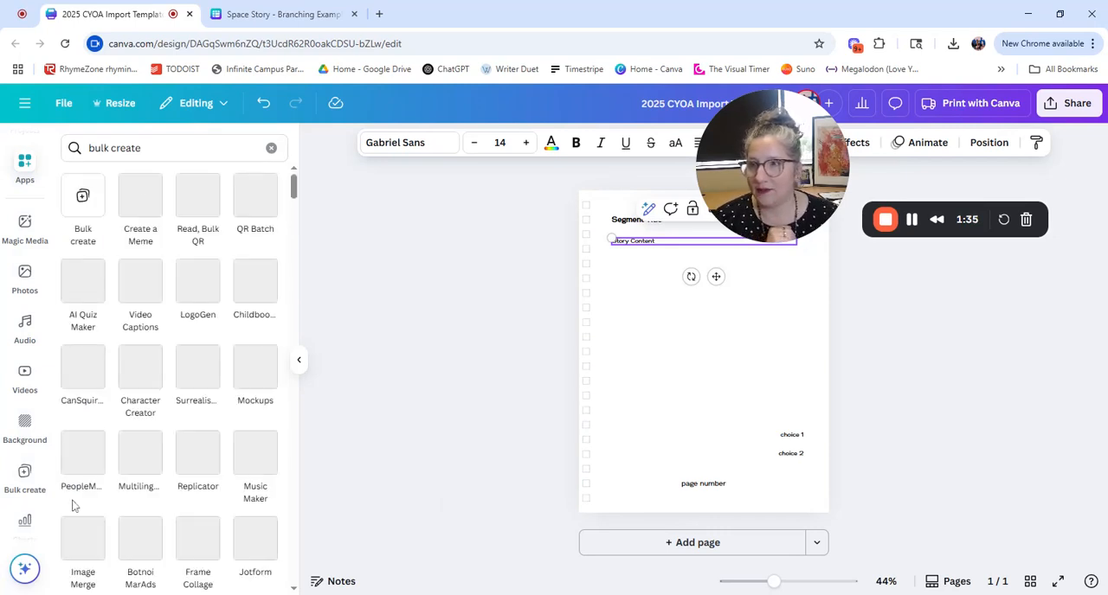
{"action": "left_click", "coordinate": [88, 203]}
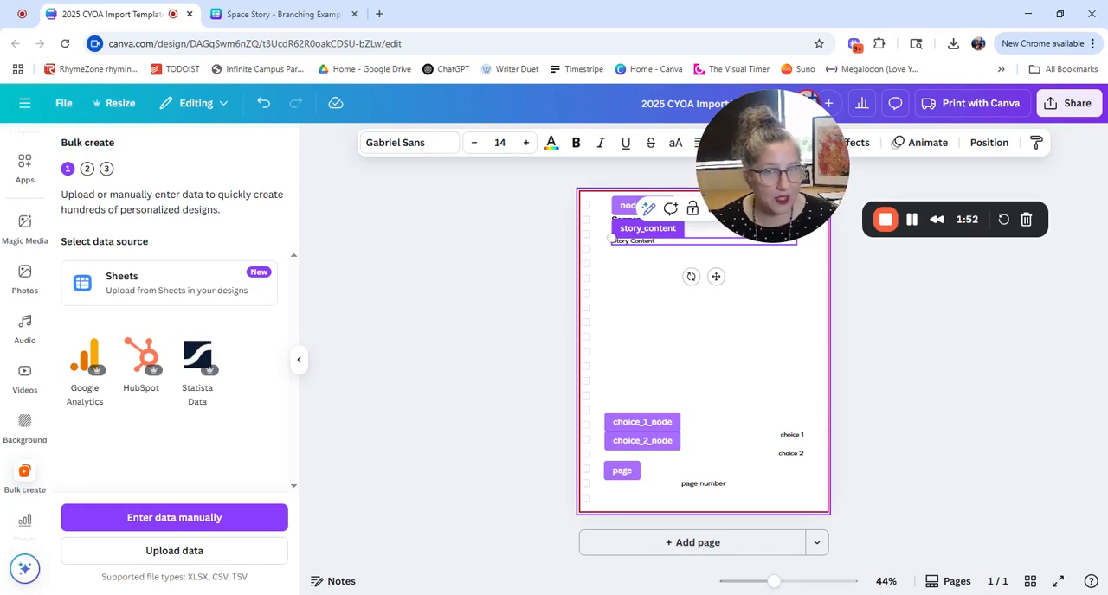
{"action": "left_click", "coordinate": [414, 457]}
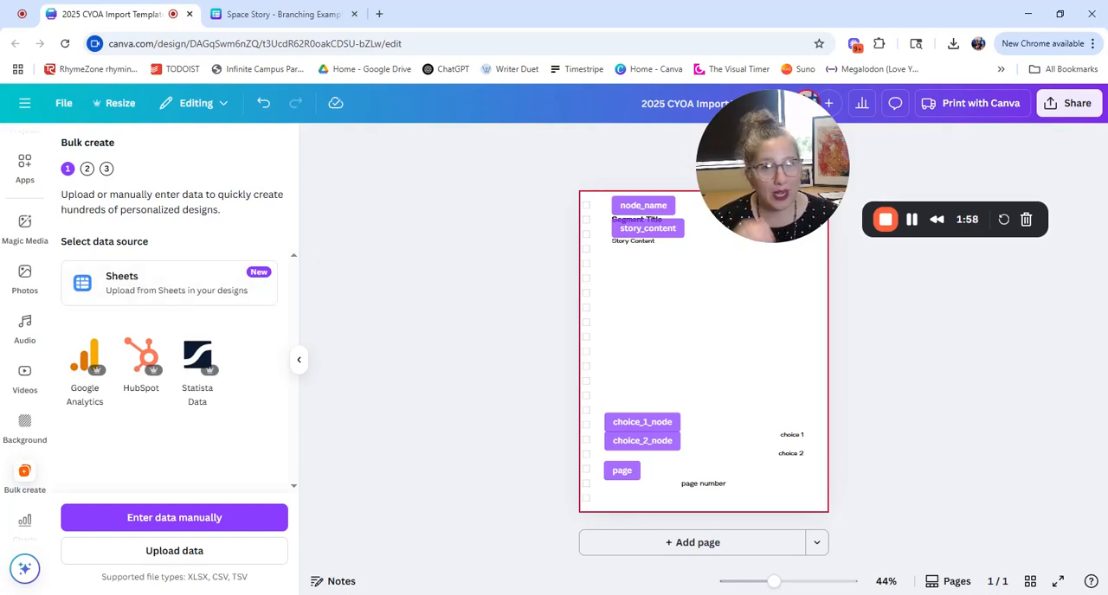
{"action": "left_click", "coordinate": [189, 519]}
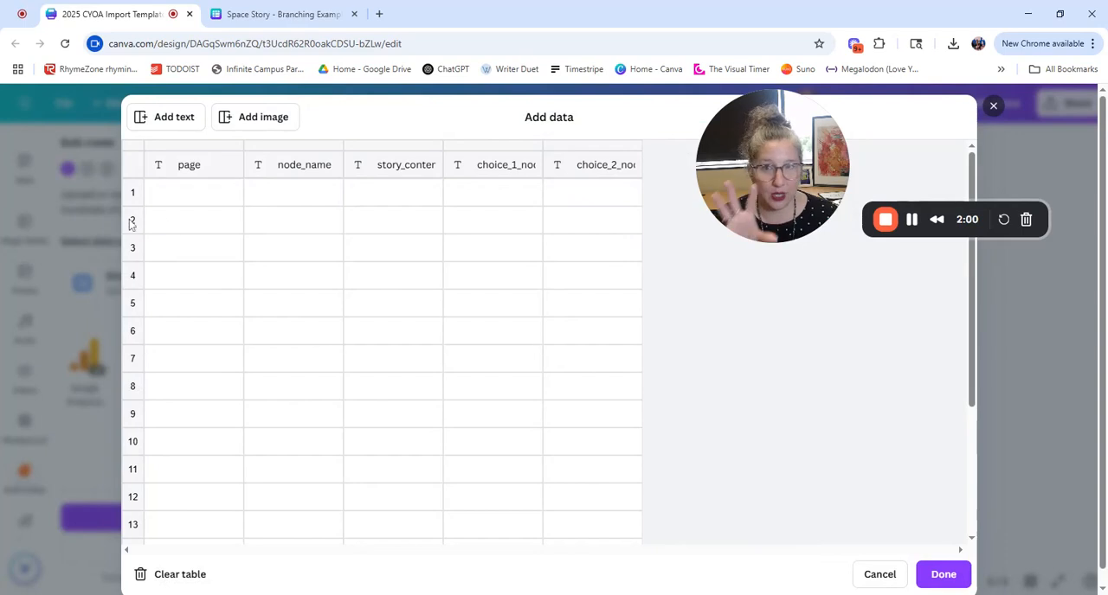
{"action": "scroll", "coordinate": [801, 504], "scroll_direction": "down", "scroll_amount": 1}
{"action": "left_click", "coordinate": [879, 575]}
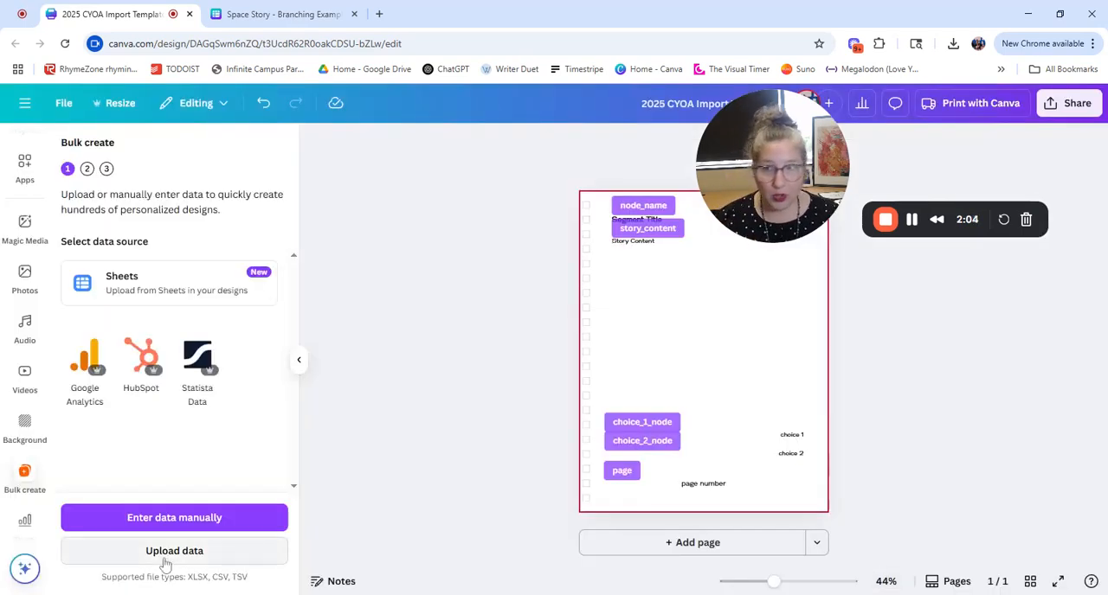
Step: Connect the Space Story - Branching Example sheet, range A1:F18, as the bulk data source
{"action": "left_click", "coordinate": [171, 296]}
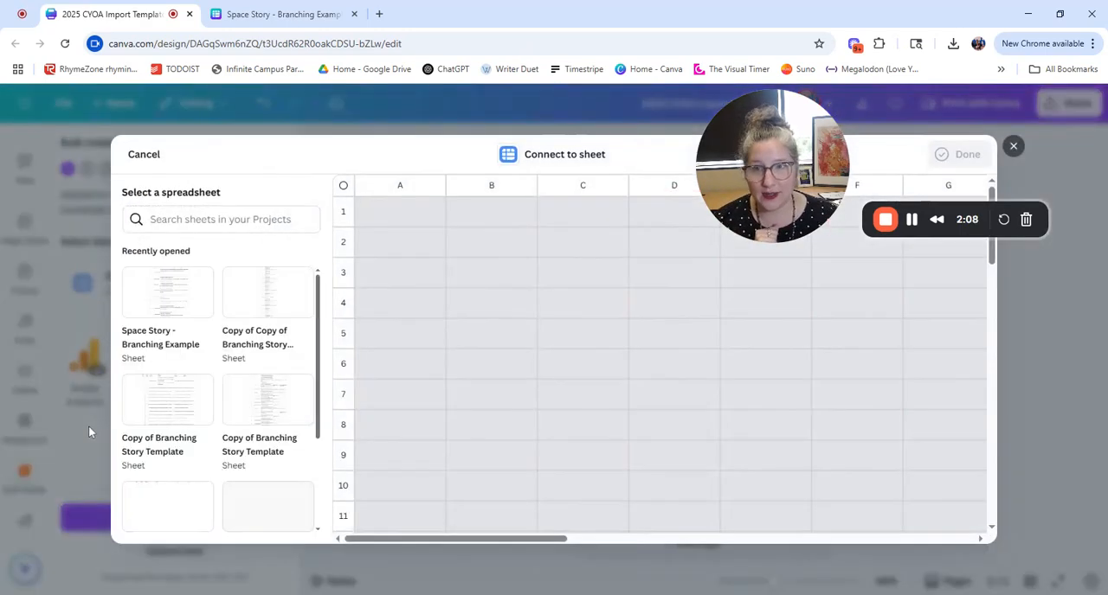
{"action": "left_click", "coordinate": [177, 310]}
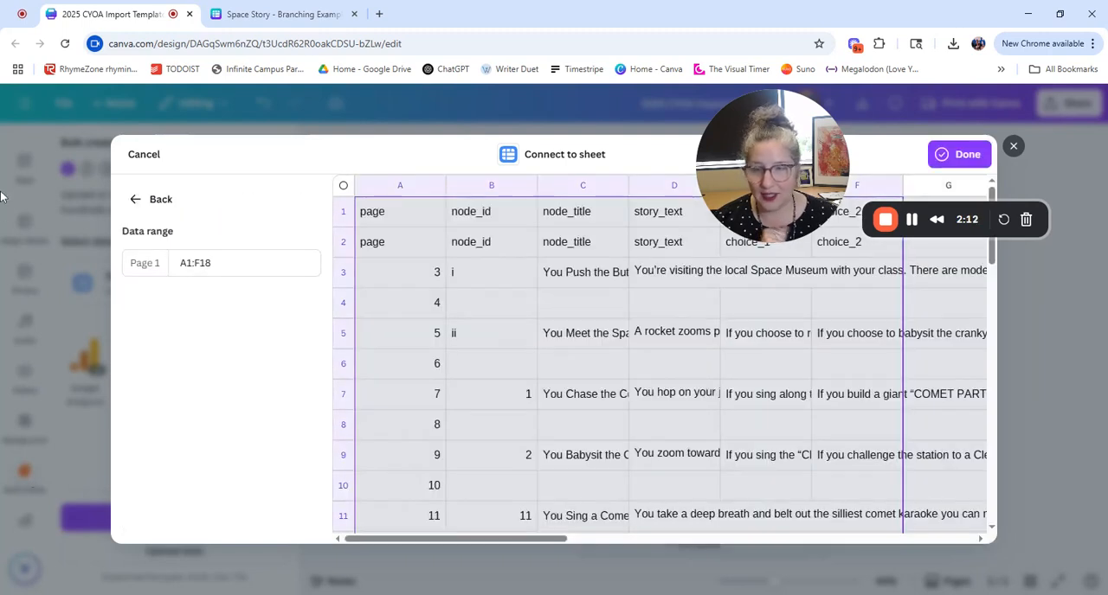
{"action": "left_click", "coordinate": [959, 154]}
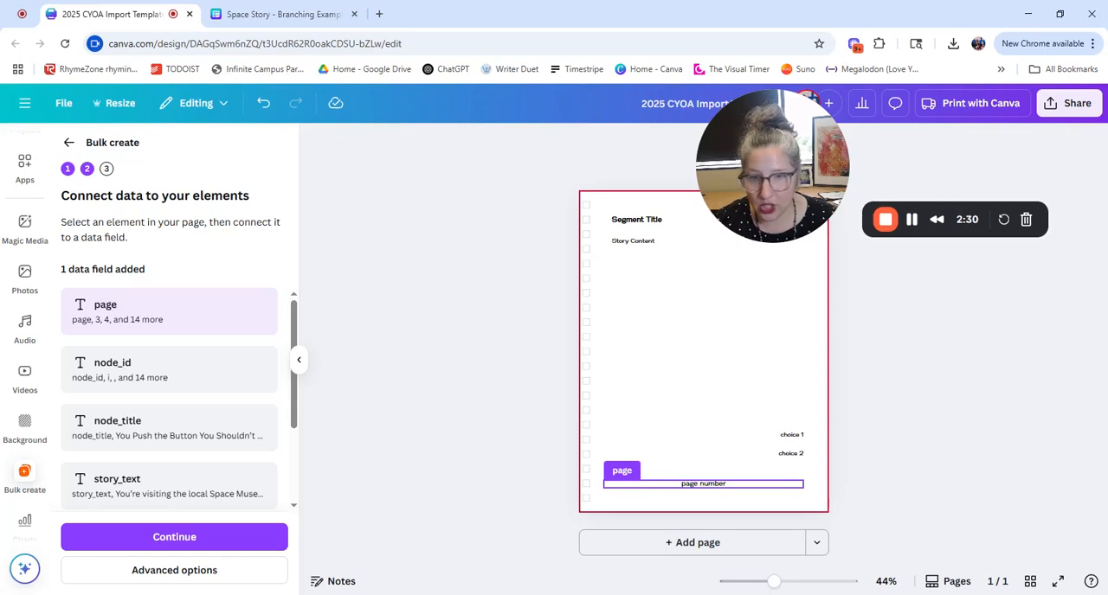
Step: Connect the page number text at the foot of the page to the page data field
{"action": "left_click", "coordinate": [712, 401]}
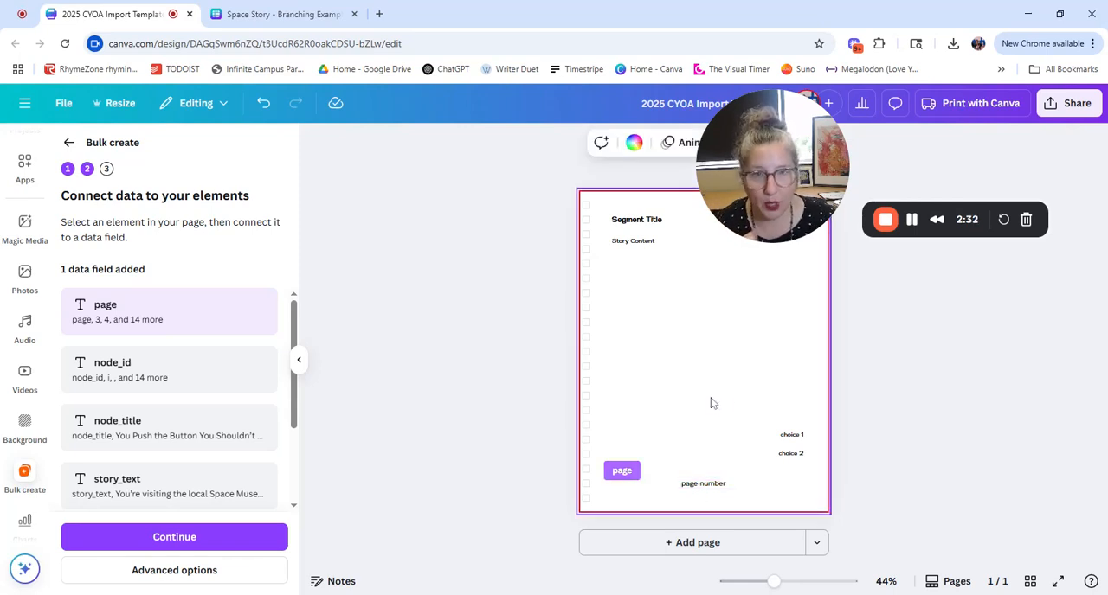
{"action": "left_click", "coordinate": [708, 486]}
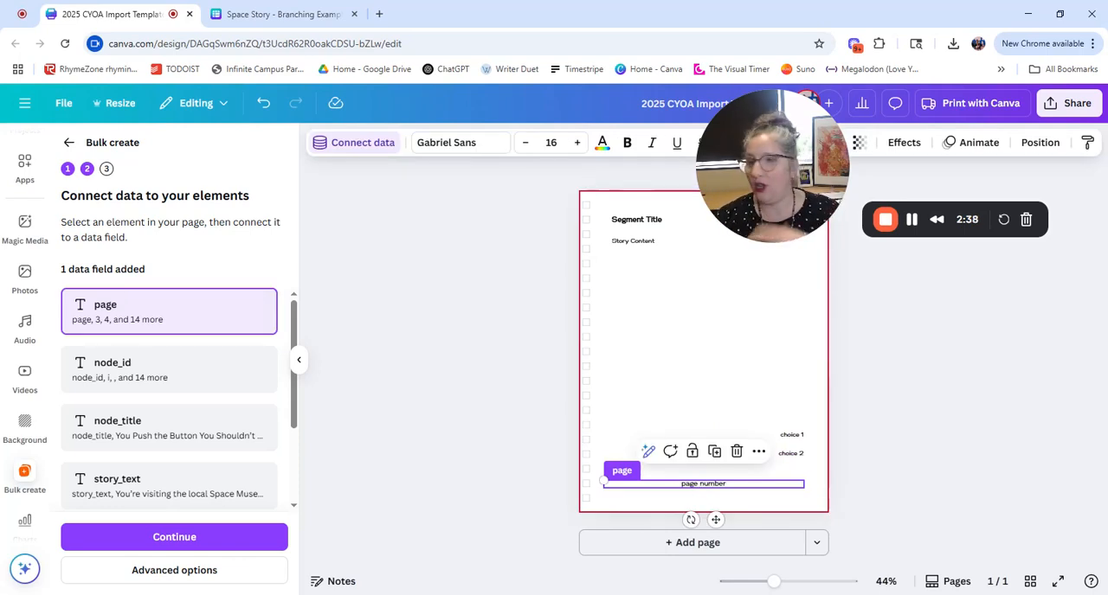
{"action": "right_click", "coordinate": [698, 489]}
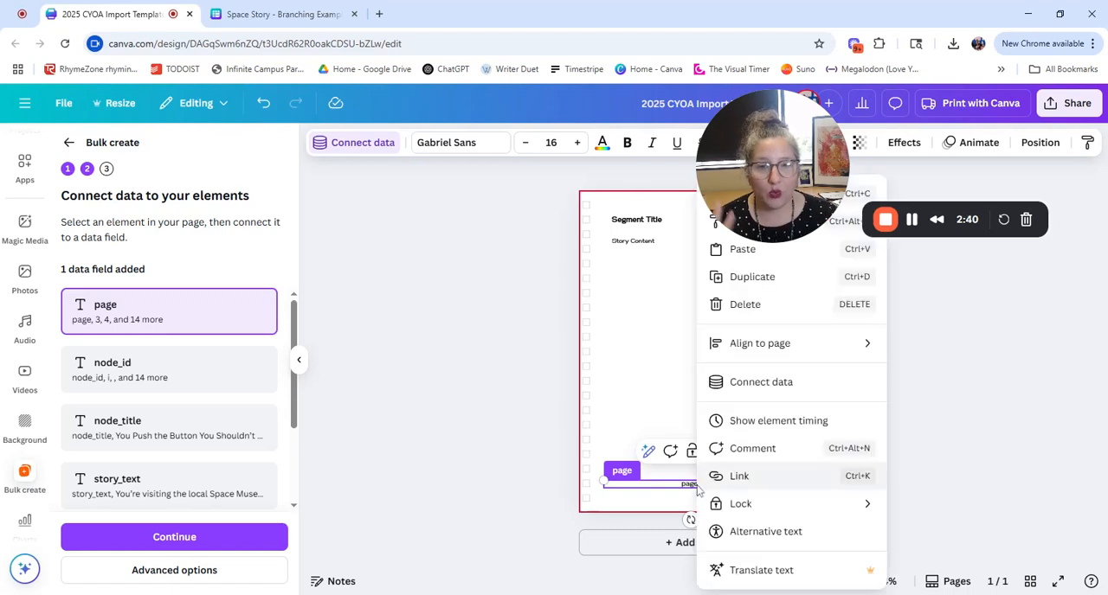
{"action": "left_click", "coordinate": [767, 391]}
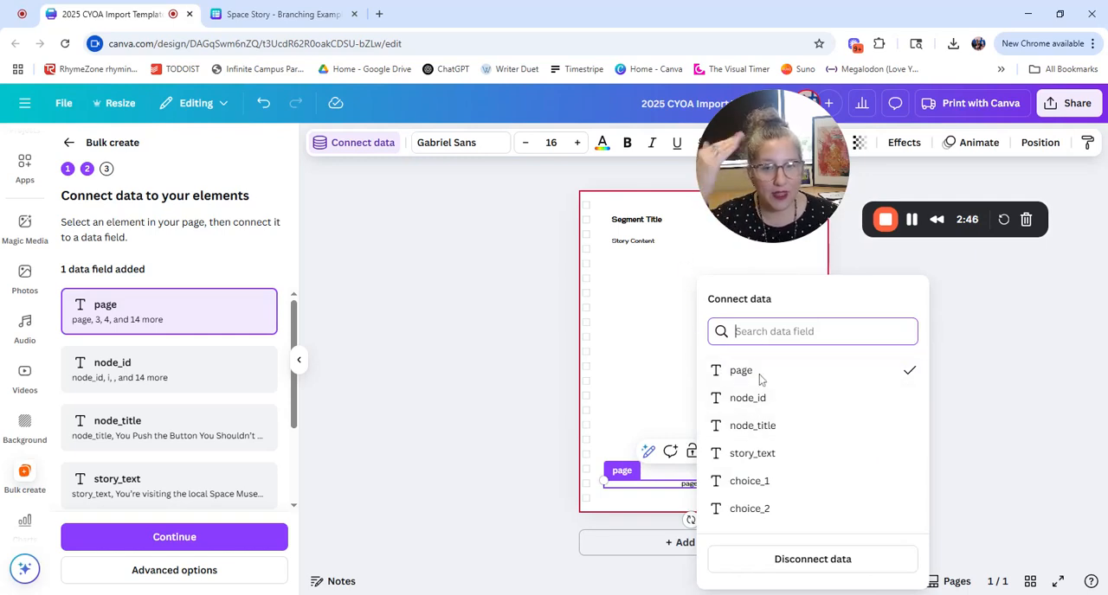
{"action": "left_click", "coordinate": [765, 373]}
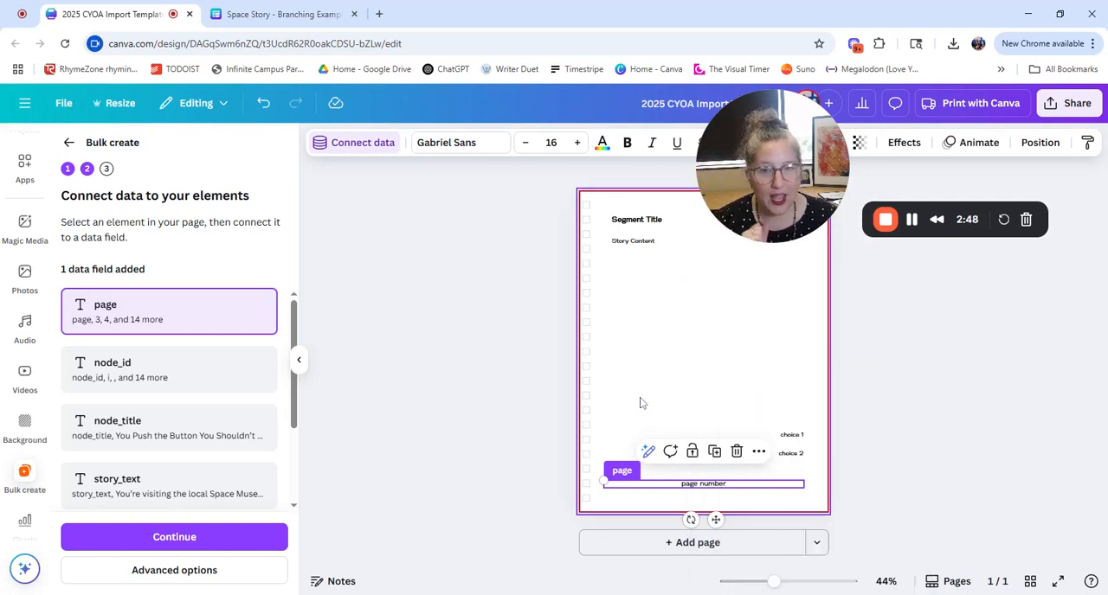
{"action": "left_click", "coordinate": [772, 381]}
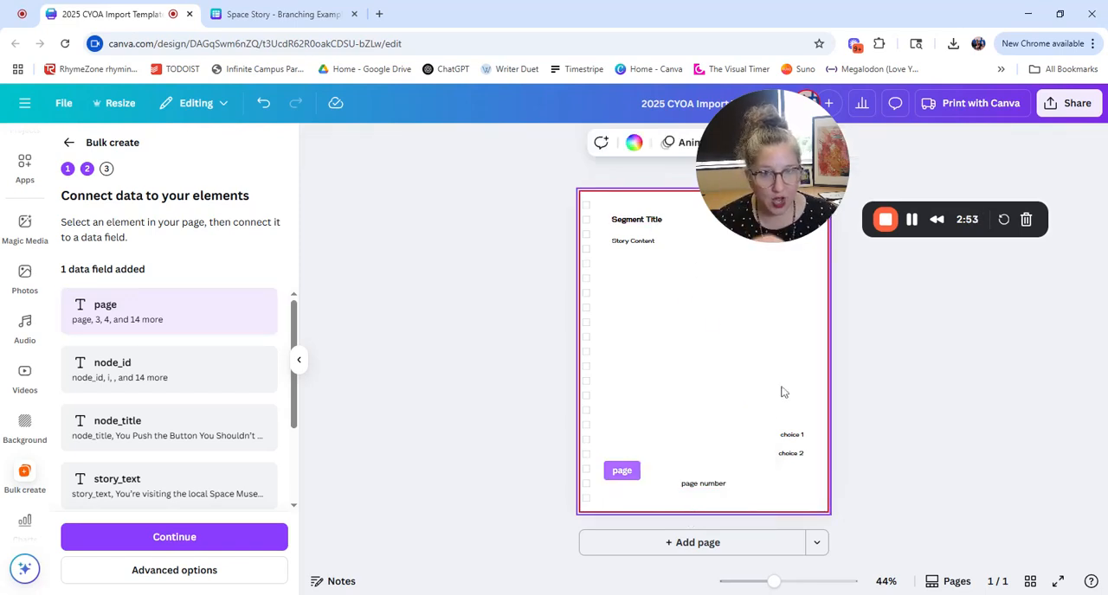
Step: Connect the Segment Title text to the node_title field and the Story Content text to the story_text field
{"action": "right_click", "coordinate": [660, 223]}
{"action": "left_click", "coordinate": [736, 381]}
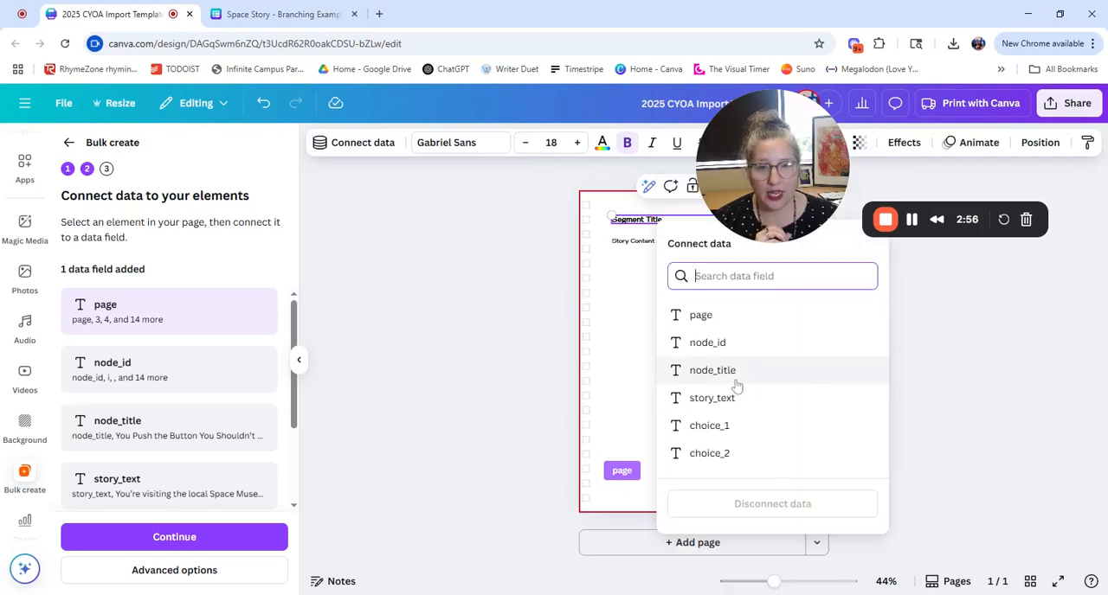
{"action": "left_click", "coordinate": [762, 373]}
{"action": "left_click", "coordinate": [627, 242]}
{"action": "right_click", "coordinate": [628, 242]}
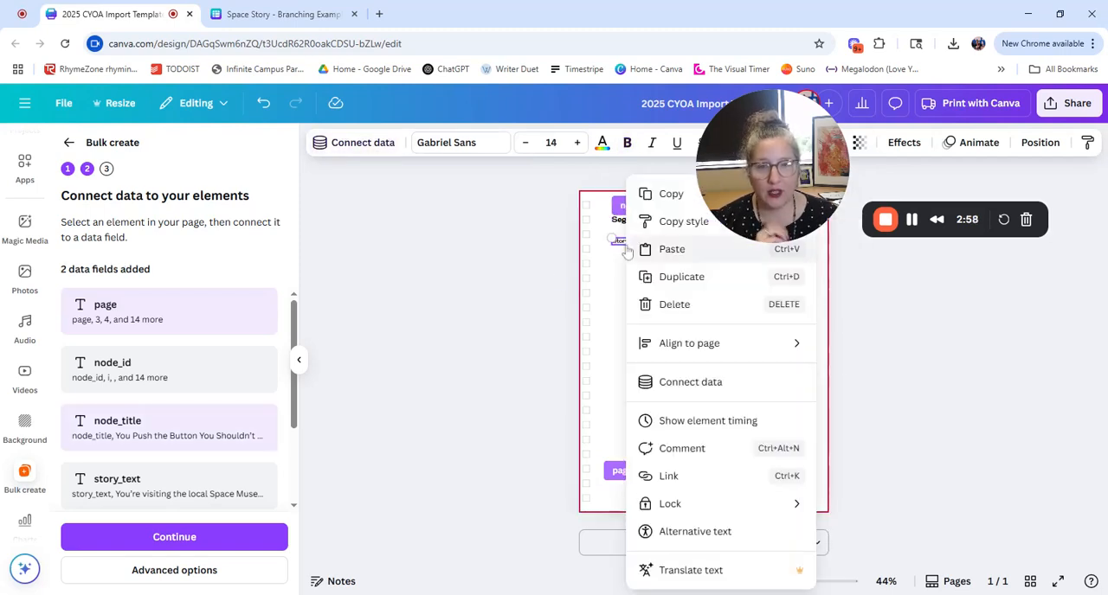
{"action": "left_click", "coordinate": [693, 382]}
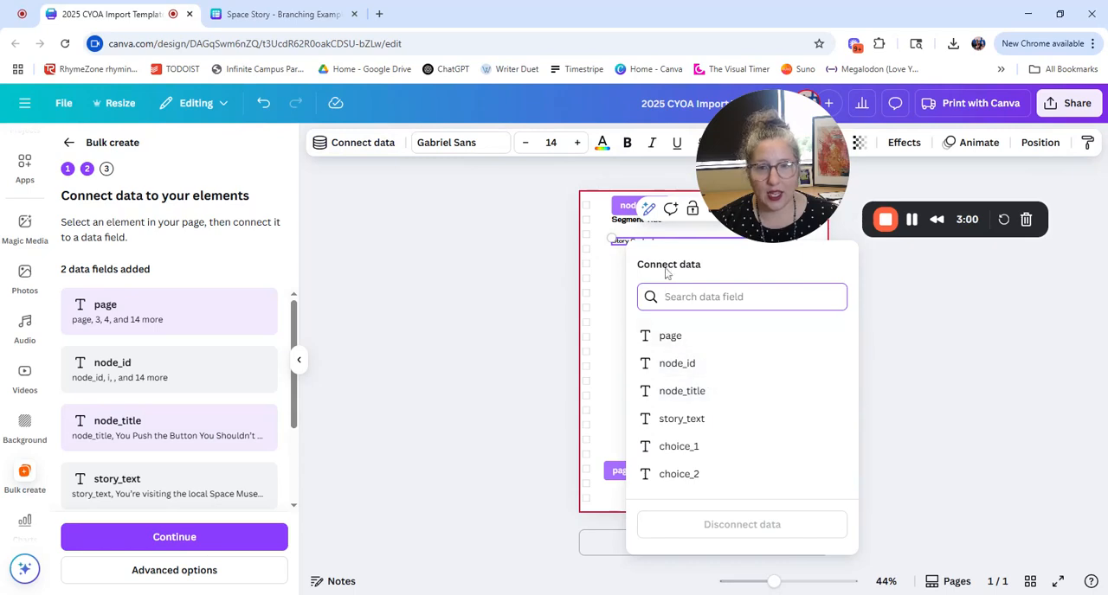
{"action": "left_click", "coordinate": [692, 419]}
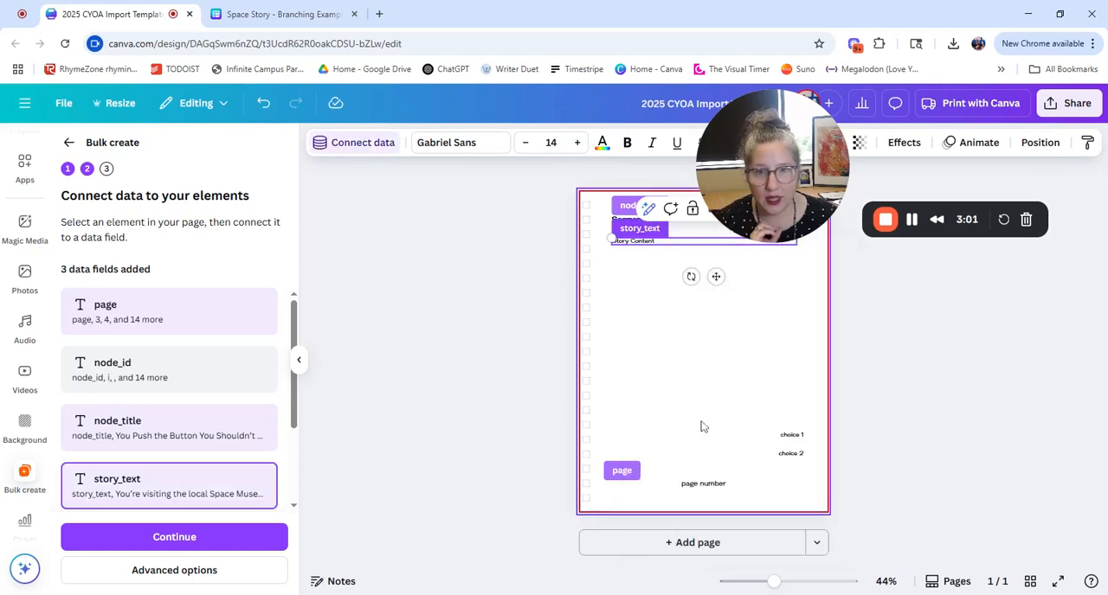
Step: Connect the choice 1 text to the choice_1 field and the choice 2 text to the choice_2 field
{"action": "left_click", "coordinate": [784, 436]}
{"action": "right_click", "coordinate": [786, 440]}
{"action": "left_click", "coordinate": [869, 382]}
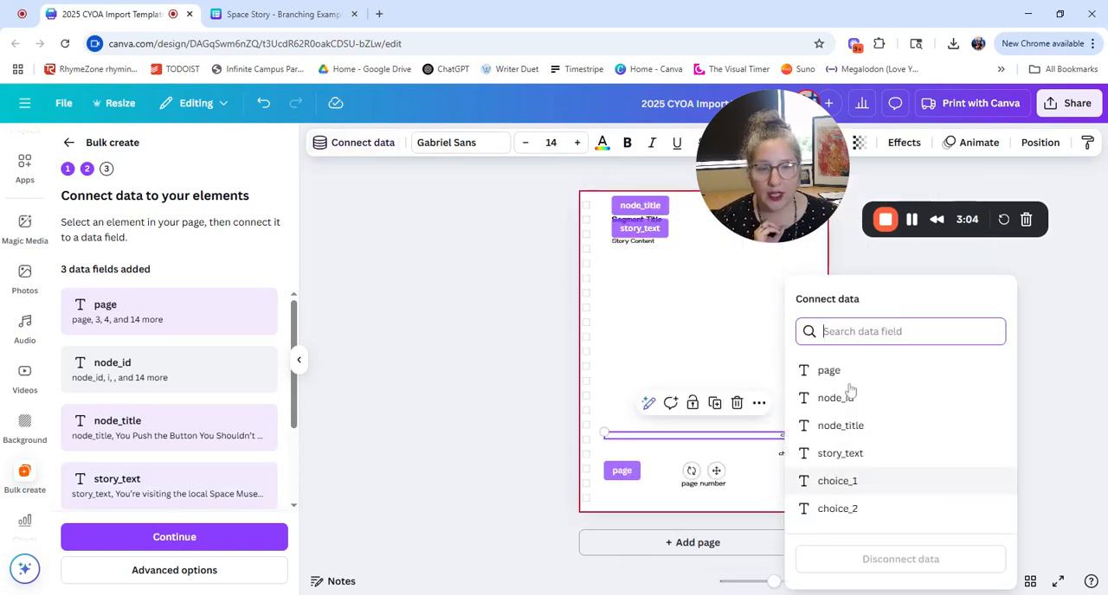
{"action": "left_click", "coordinate": [831, 481]}
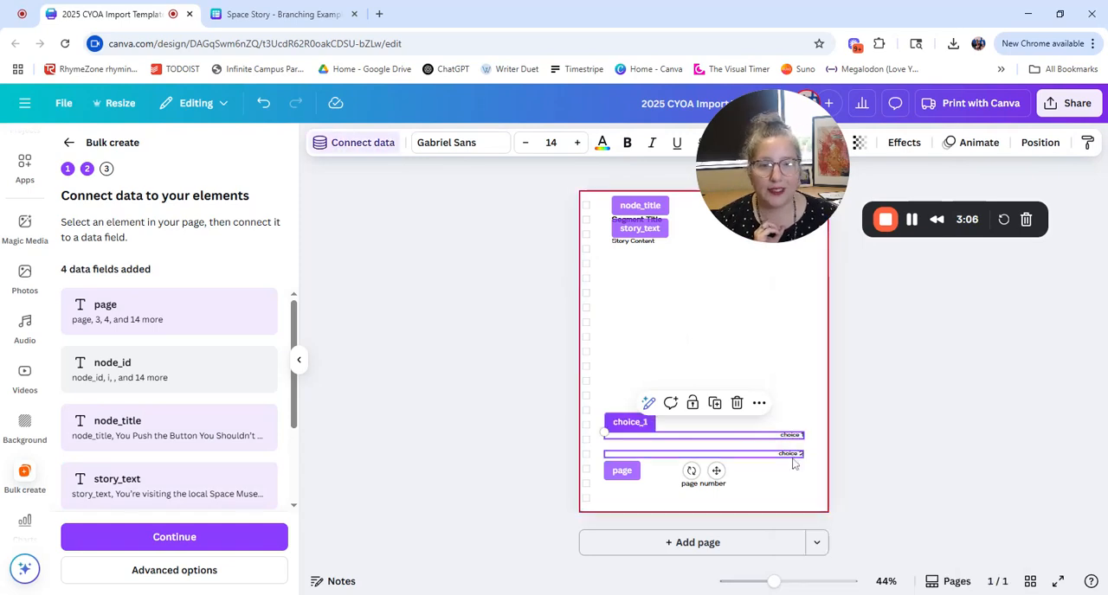
{"action": "right_click", "coordinate": [790, 455]}
{"action": "left_click", "coordinate": [866, 383]}
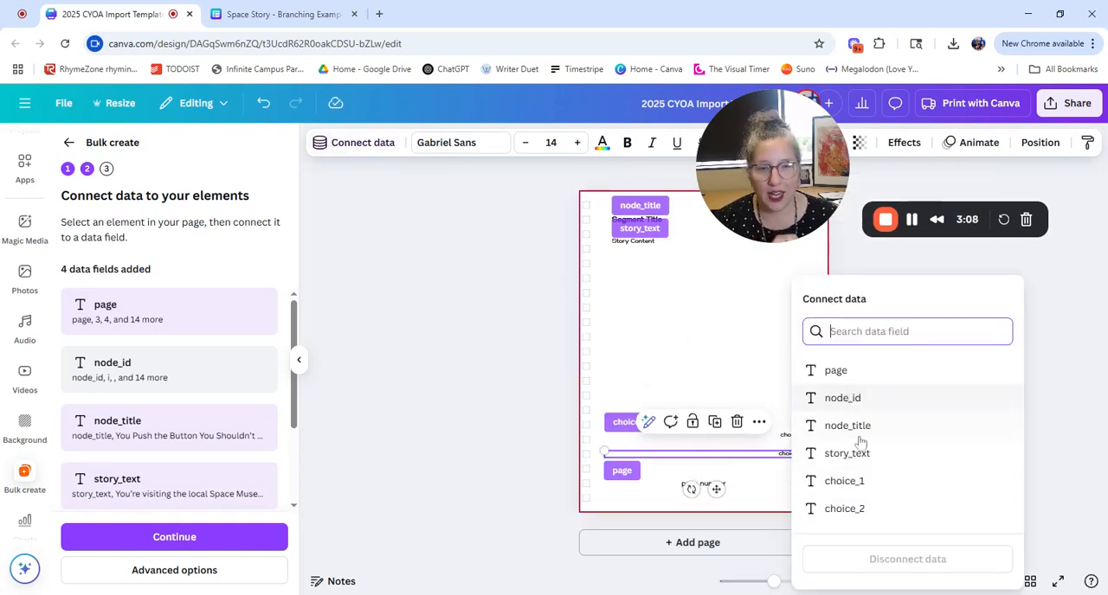
{"action": "left_click", "coordinate": [839, 510]}
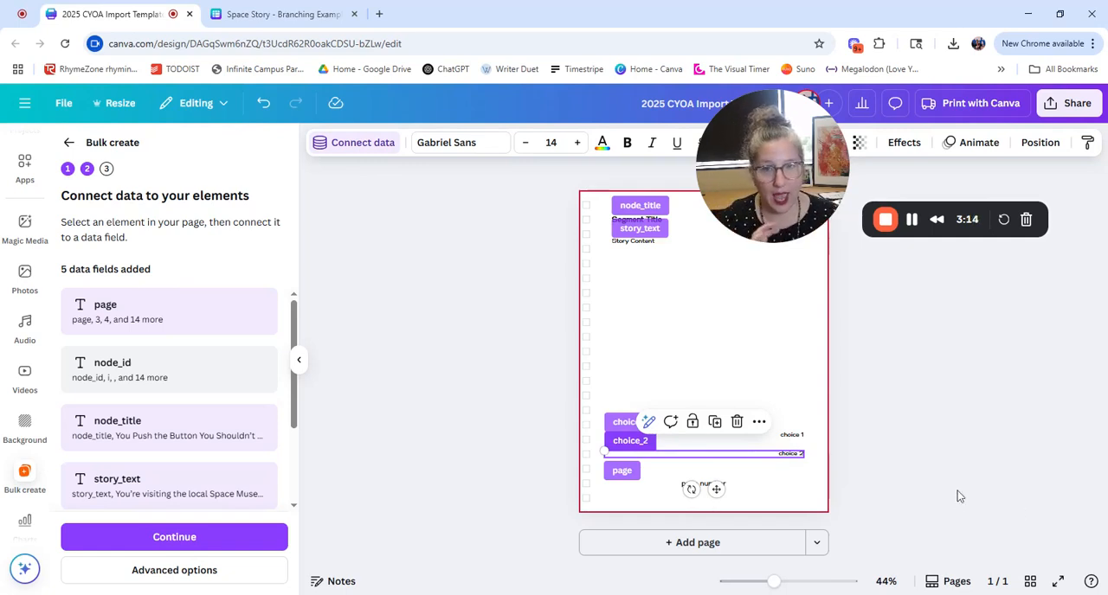
{"action": "left_click", "coordinate": [746, 319]}
{"action": "left_click_drag", "start_coordinate": [777, 176], "coordinate": [937, 177]}
{"action": "scroll", "coordinate": [152, 347], "scroll_direction": "down", "scroll_amount": 3}
{"action": "scroll", "coordinate": [147, 366], "scroll_direction": "up", "scroll_amount": 3}
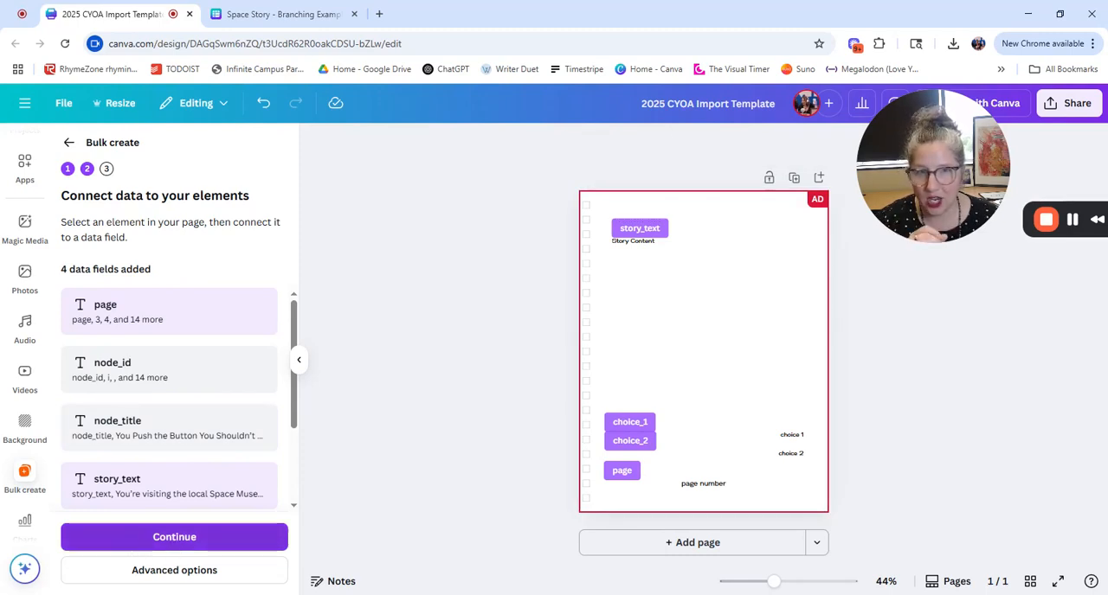
Step: Review the data rows with all of them kept selected and generate the 17 designs from the connected fields
{"action": "left_click", "coordinate": [129, 538]}
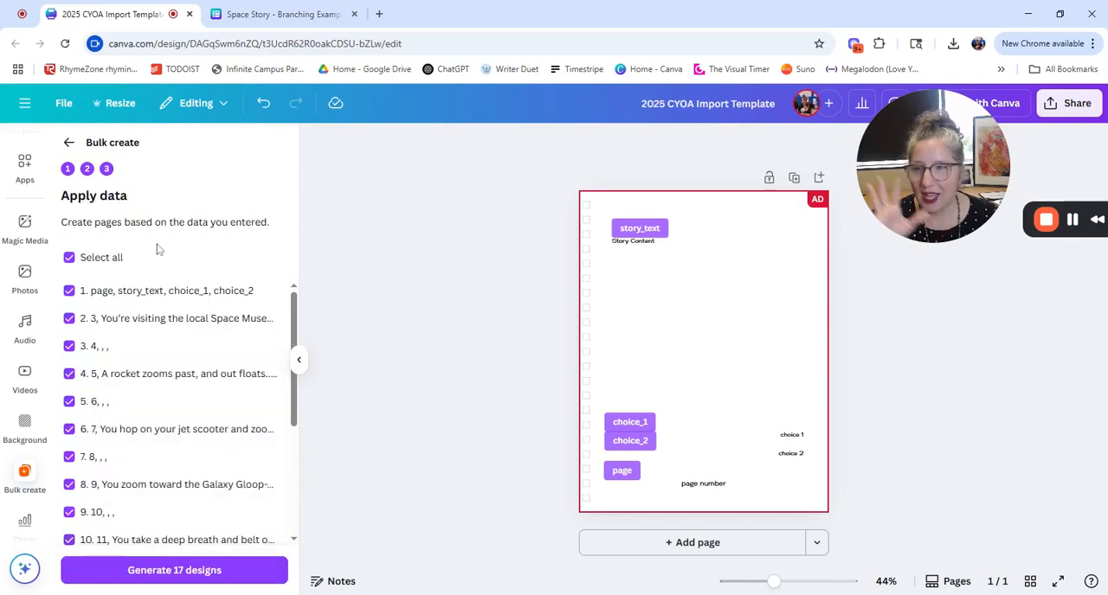
{"action": "scroll", "coordinate": [178, 388], "scroll_direction": "down", "scroll_amount": 5}
{"action": "scroll", "coordinate": [185, 415], "scroll_direction": "up", "scroll_amount": 5}
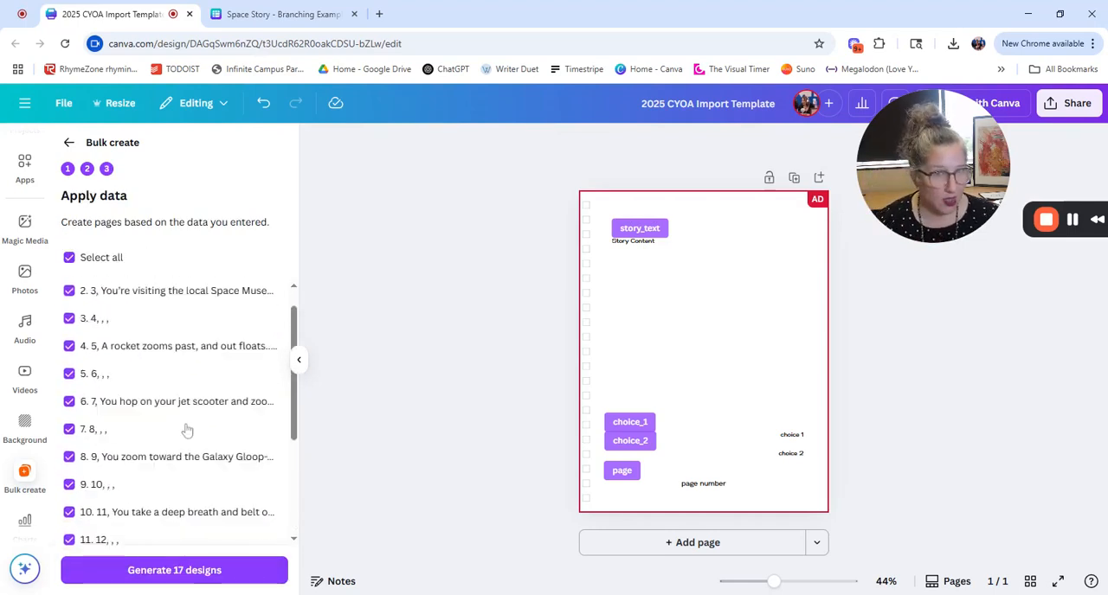
{"action": "scroll", "coordinate": [185, 389], "scroll_direction": "down", "scroll_amount": 5}
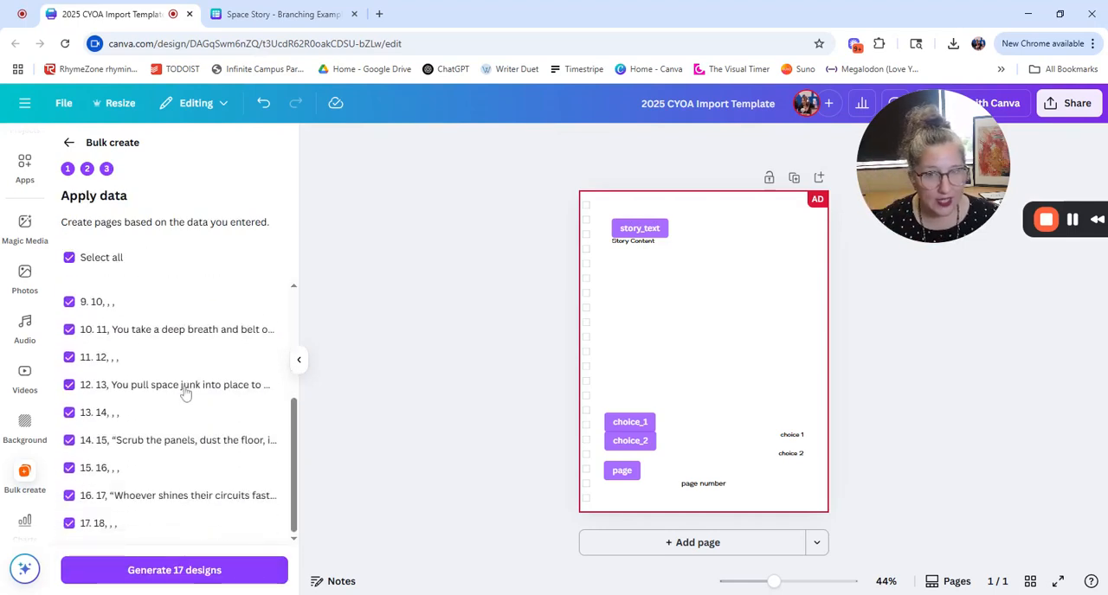
{"action": "left_click", "coordinate": [148, 572]}
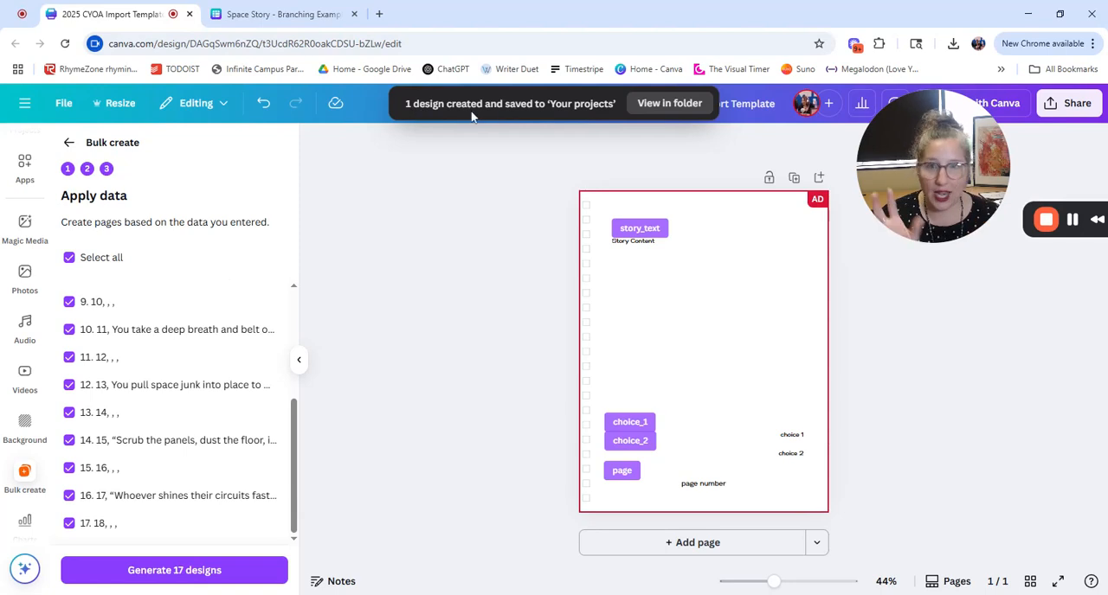
Step: Open the generated "(Bulk 1) 2025 CYOA Import Template" design from the projects folder
{"action": "left_click", "coordinate": [671, 104]}
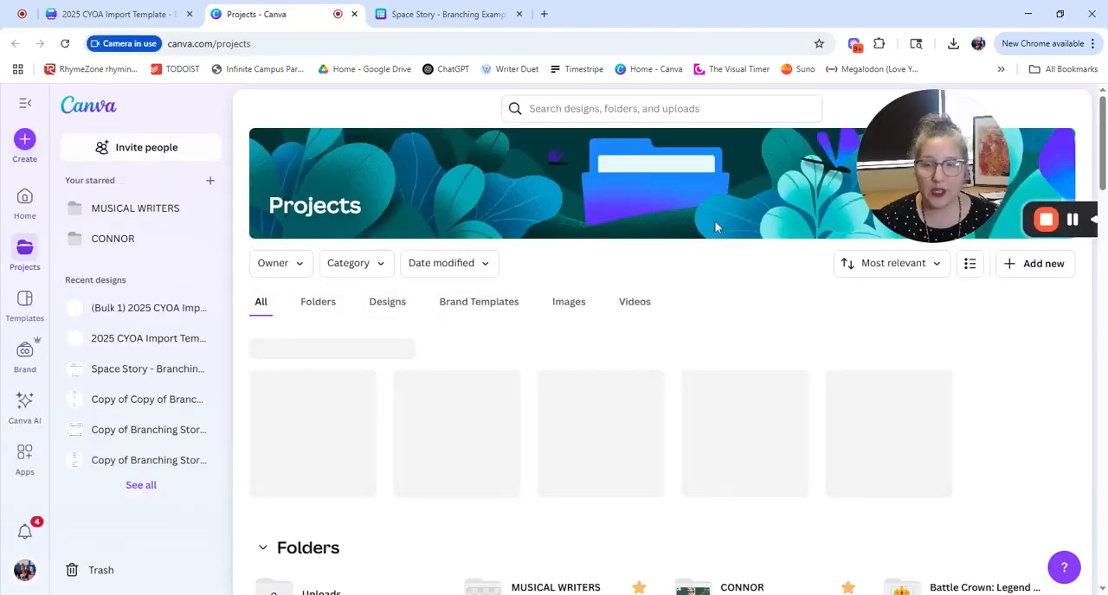
{"action": "mouse_move", "coordinate": [292, 422]}
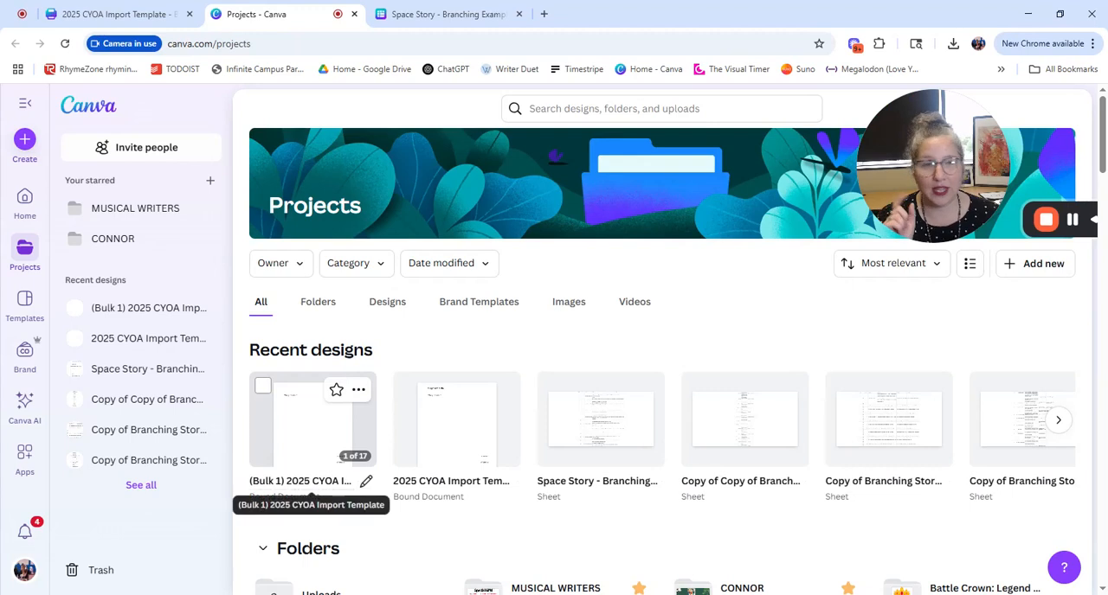
{"action": "left_click", "coordinate": [294, 431]}
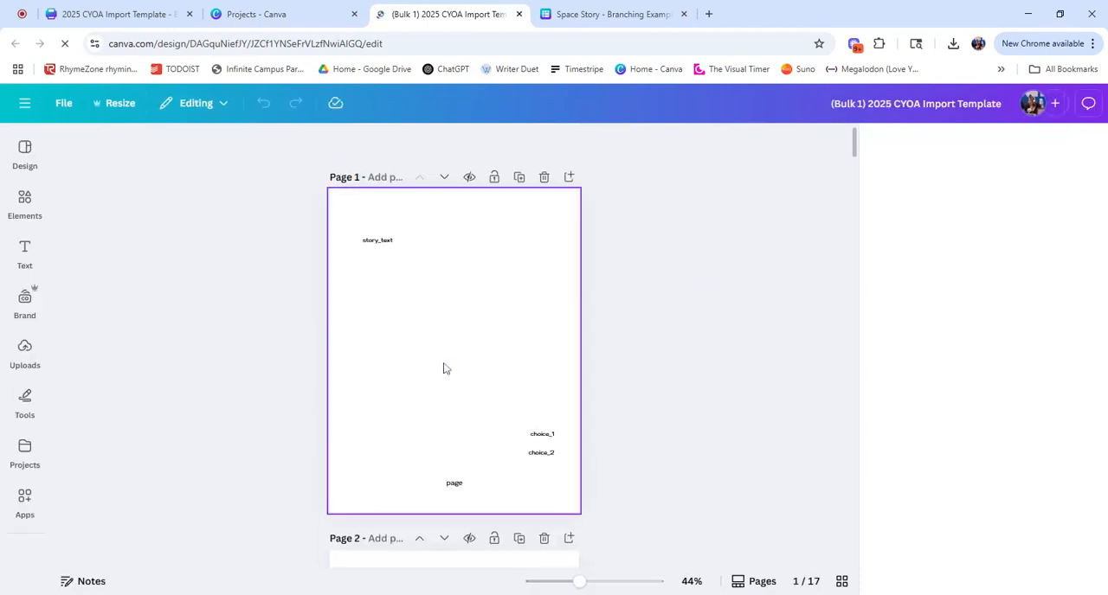
Step: Look through the generated document's pages, examining the story text, choices and page number on each
{"action": "scroll", "coordinate": [450, 286], "scroll_direction": "down", "scroll_amount": 20}
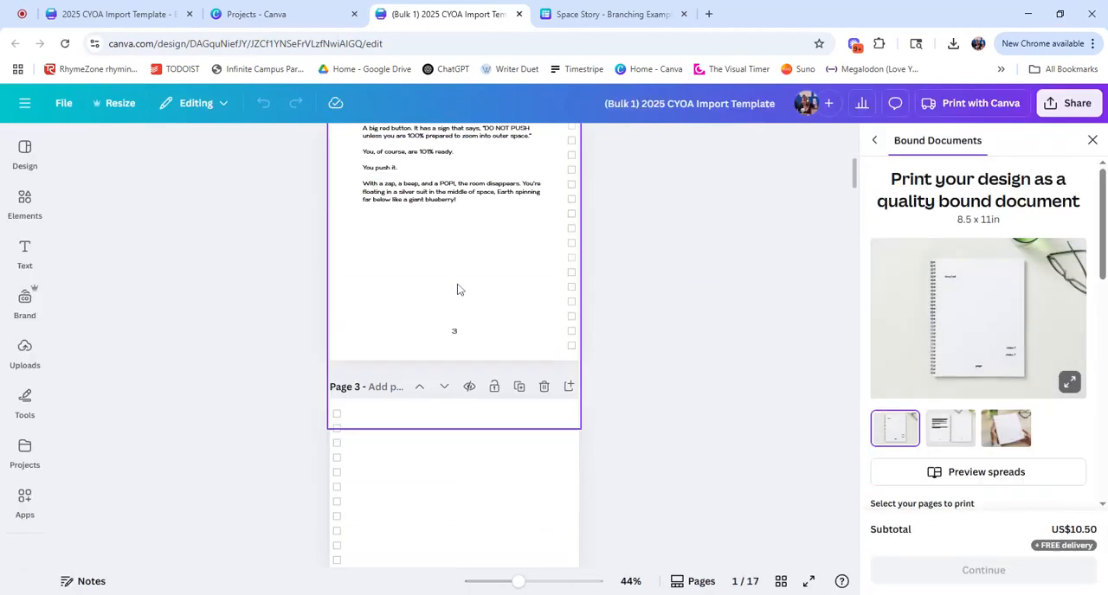
{"action": "scroll", "coordinate": [466, 325], "scroll_direction": "down", "scroll_amount": 20}
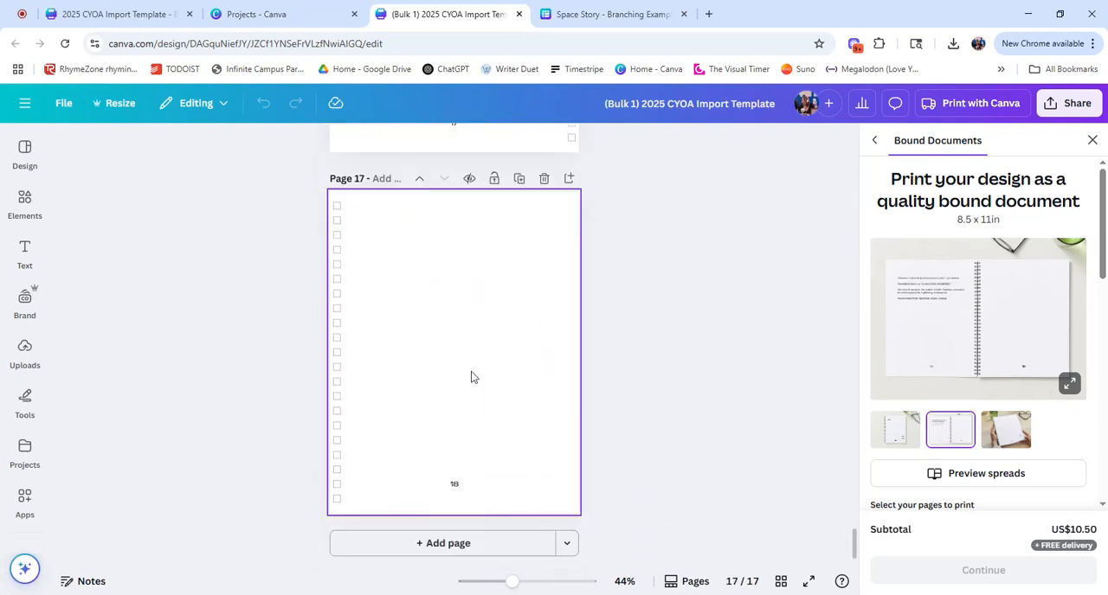
{"action": "scroll", "coordinate": [464, 358], "scroll_direction": "up", "scroll_amount": 20}
{"action": "scroll", "coordinate": [488, 345], "scroll_direction": "up", "scroll_amount": 20}
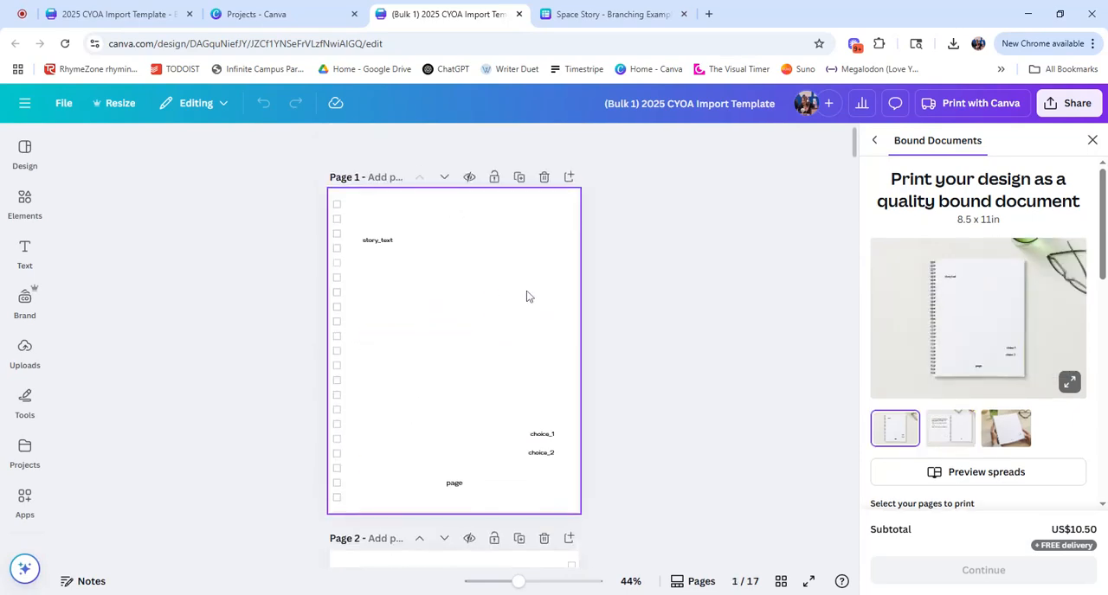
{"action": "scroll", "coordinate": [537, 303], "scroll_direction": "down", "scroll_amount": 10}
{"action": "scroll", "coordinate": [655, 342], "scroll_direction": "up", "scroll_amount": 12}
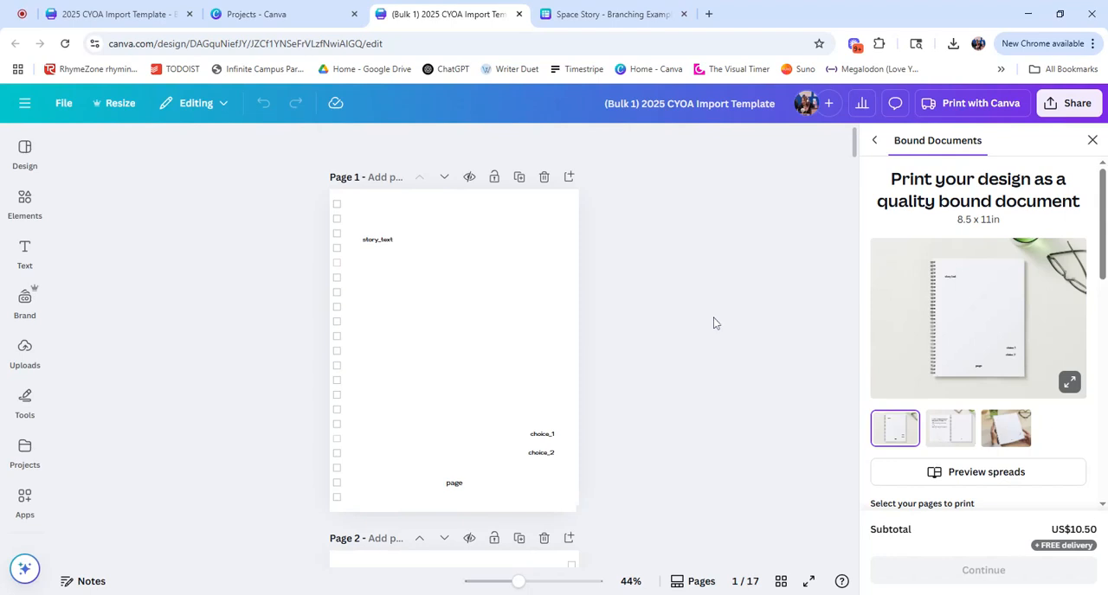
{"action": "scroll", "coordinate": [567, 290], "scroll_direction": "down", "scroll_amount": 5}
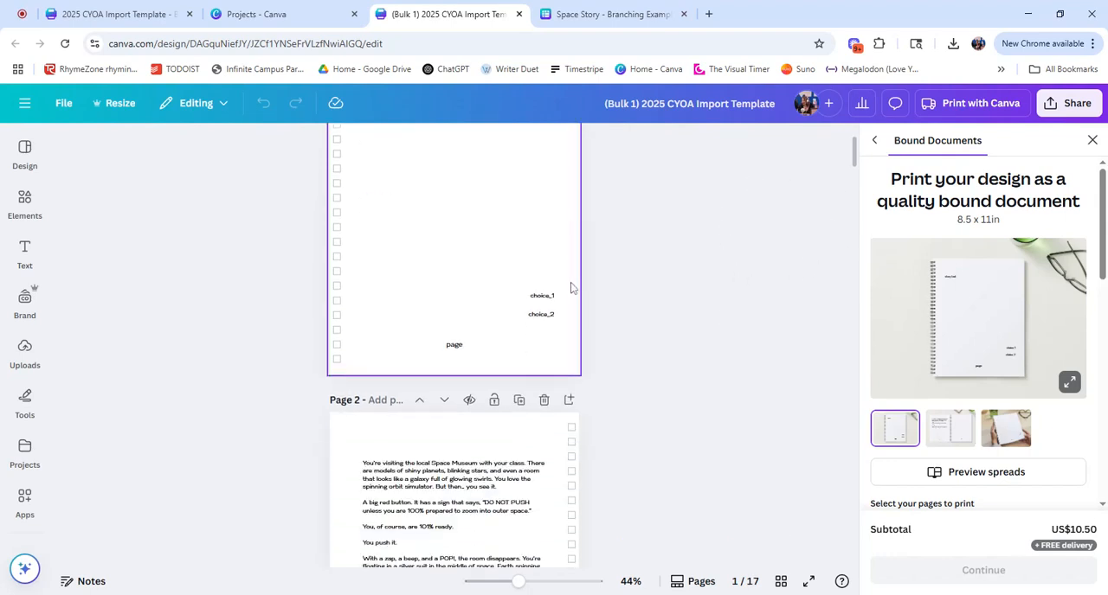
{"action": "scroll", "coordinate": [556, 381], "scroll_direction": "down", "scroll_amount": 6}
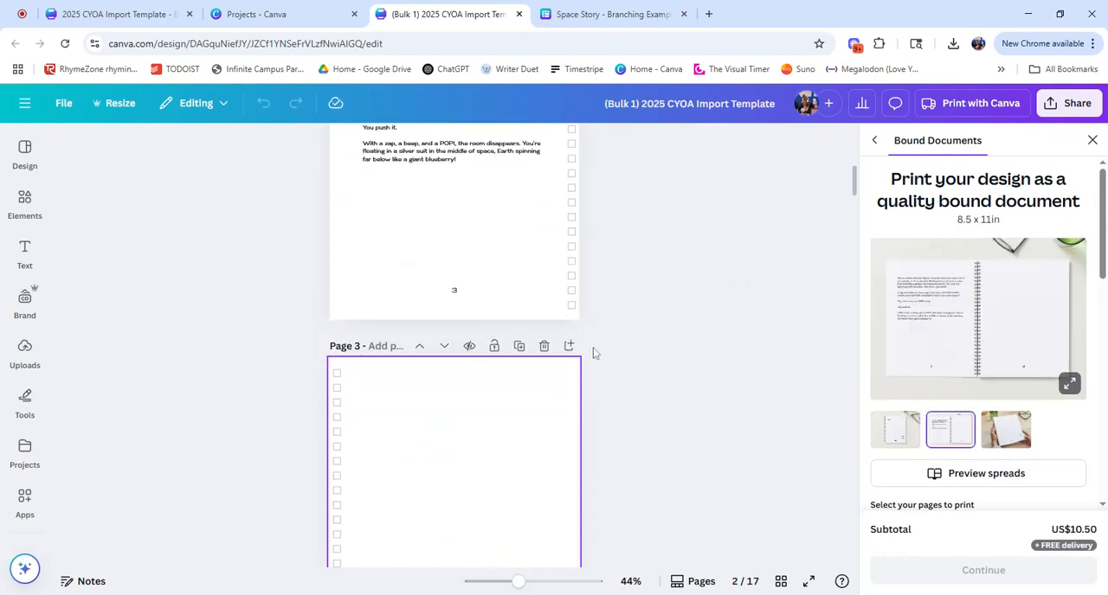